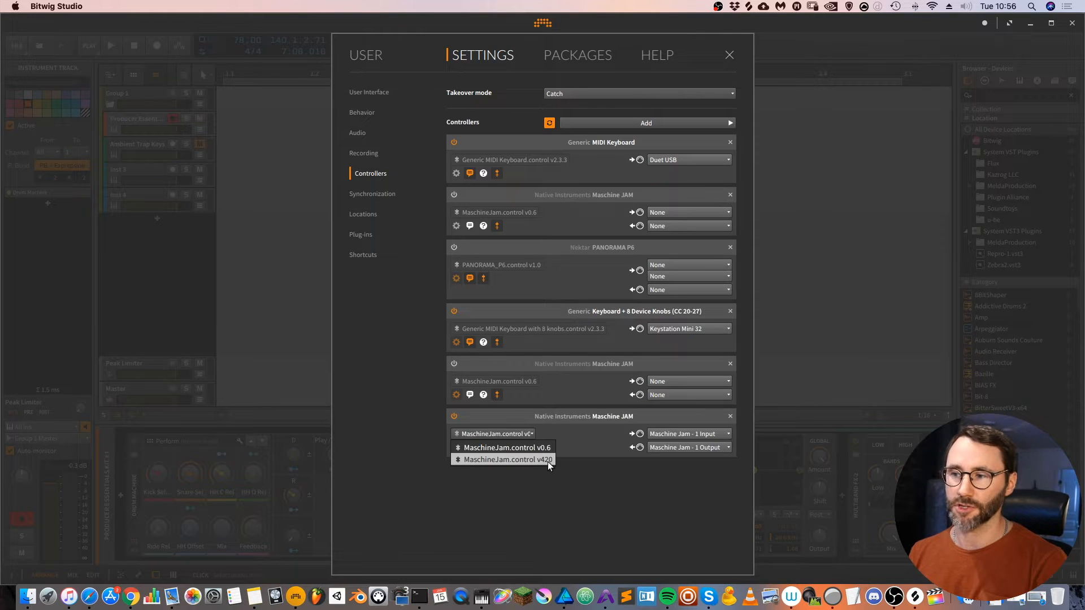
- Switch the connected Maschine JAM controller to the MaschineJam.control v420 script and close the settings
{"action": "left_click", "coordinate": [547, 460]}
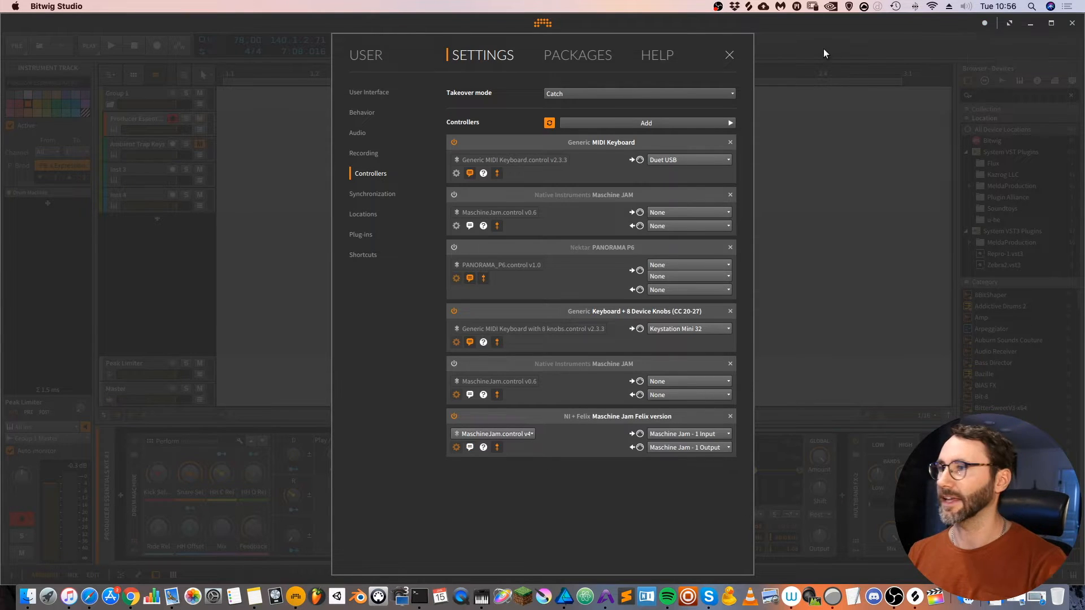
{"action": "left_click", "coordinate": [728, 60]}
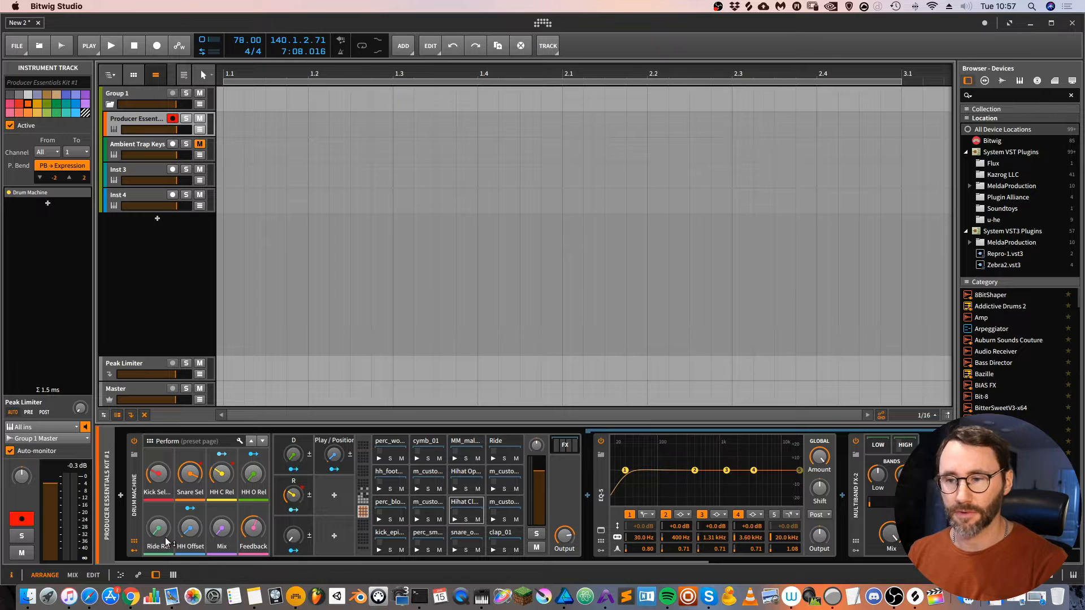
- Open the device browser on the Inst 3 track and step through the device list to BIAS FX
{"action": "left_click", "coordinate": [142, 176]}
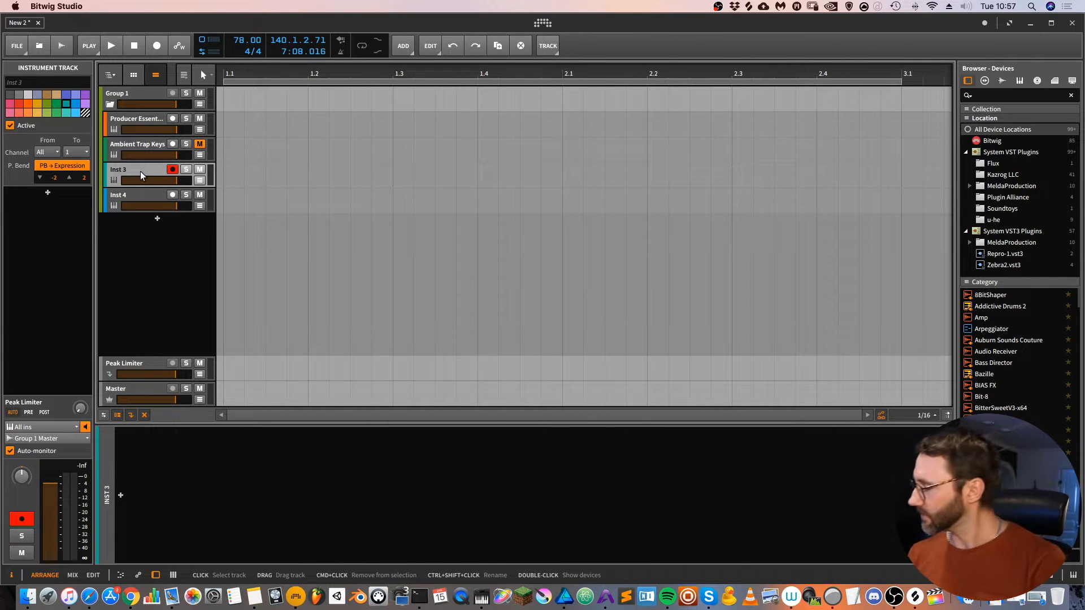
{"action": "key", "text": "b"}
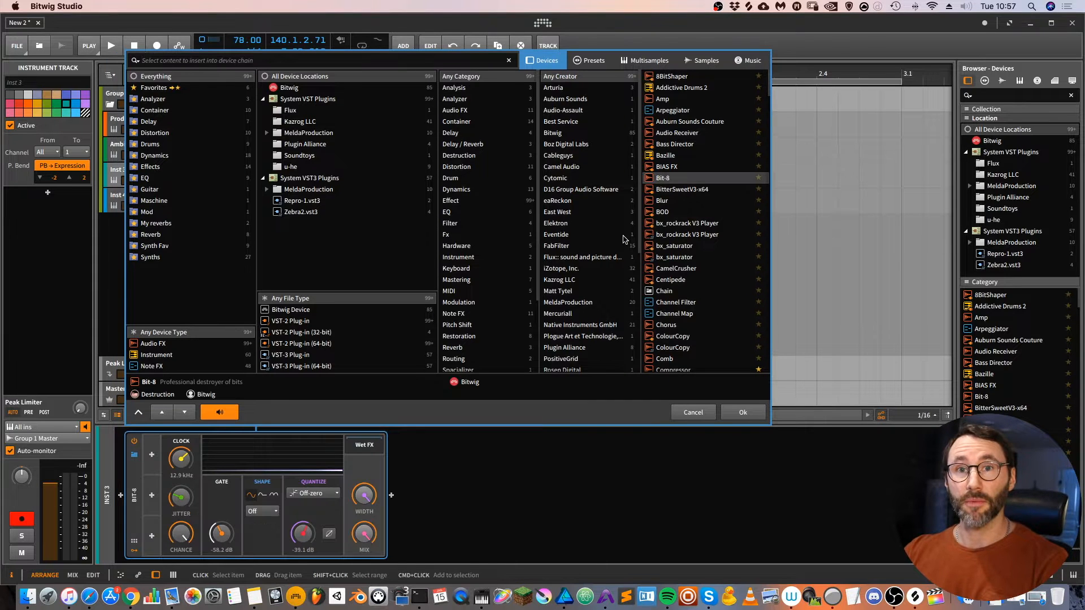
{"action": "key", "text": "Down"}
{"action": "key", "text": "Down"}
{"action": "key", "text": "Down"}
{"action": "key", "text": "Down"}
{"action": "key", "text": "Down"}
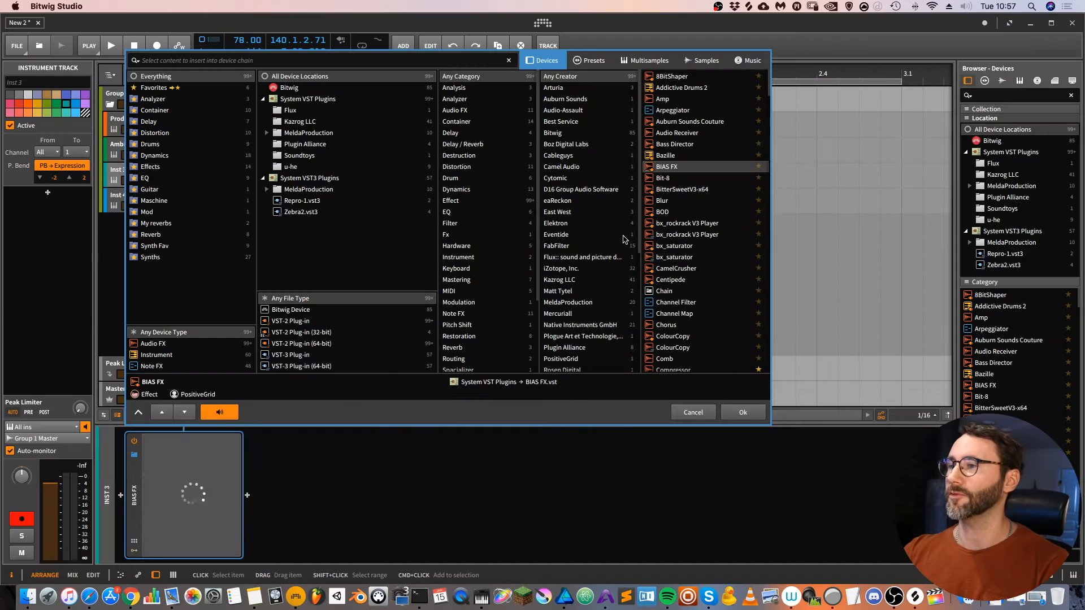
{"action": "key", "text": "Down"}
{"action": "key", "text": "Down"}
{"action": "key", "text": "Down"}
{"action": "key", "text": "Down"}
{"action": "key", "text": "Down"}
{"action": "key", "text": "Down"}
{"action": "key", "text": "Down"}
{"action": "key", "text": "Down"}
{"action": "key", "text": "Down"}
{"action": "key", "text": "Down"}
{"action": "key", "text": "Down"}
{"action": "key", "text": "Down"}
{"action": "key", "text": "Down"}
{"action": "key", "text": "Up"}
{"action": "key", "text": "Up"}
{"action": "key", "text": "Up"}
{"action": "key", "text": "Up"}
{"action": "key", "text": "Up"}
{"action": "key", "text": "Up"}
{"action": "key", "text": "Up"}
{"action": "key", "text": "Up"}
{"action": "key", "text": "Up"}
{"action": "key", "text": "Up"}
{"action": "key", "text": "Up"}
{"action": "key", "text": "Up"}
{"action": "key", "text": "Up"}
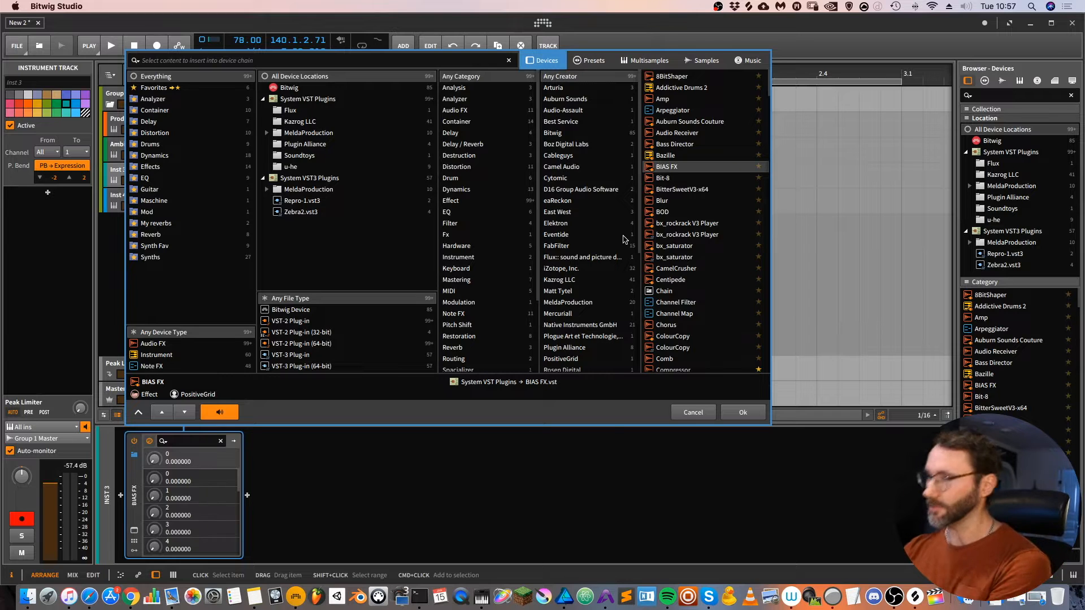
- Look through the browser's Presets, Multisamples, Samples and Music content types, and return to Devices
{"action": "key", "text": "Right"}
{"action": "key", "text": "Right"}
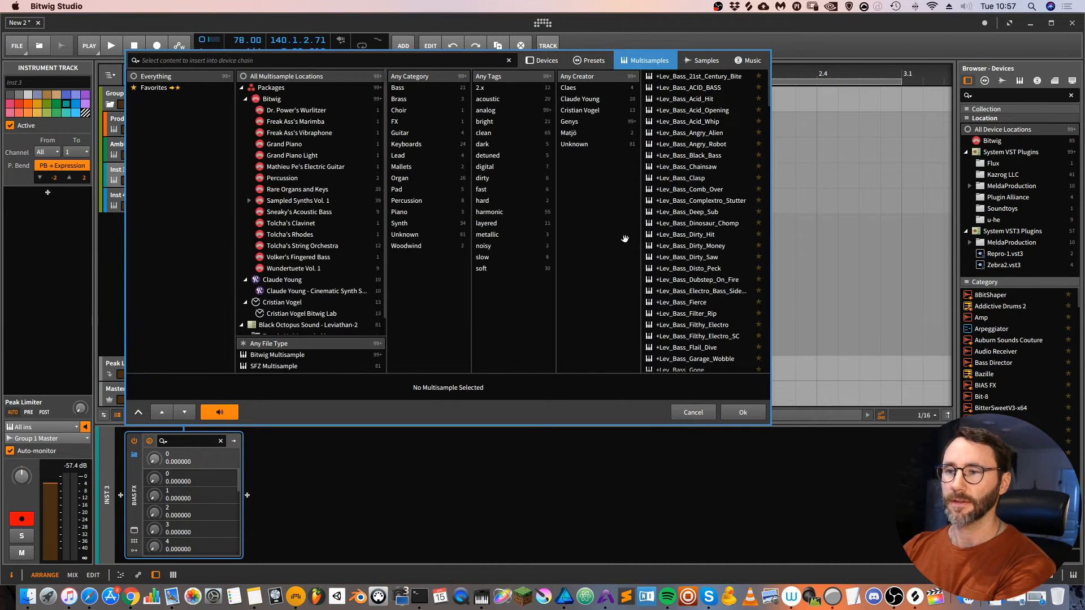
{"action": "key", "text": "Right"}
{"action": "key", "text": "Right"}
{"action": "key", "text": "Left"}
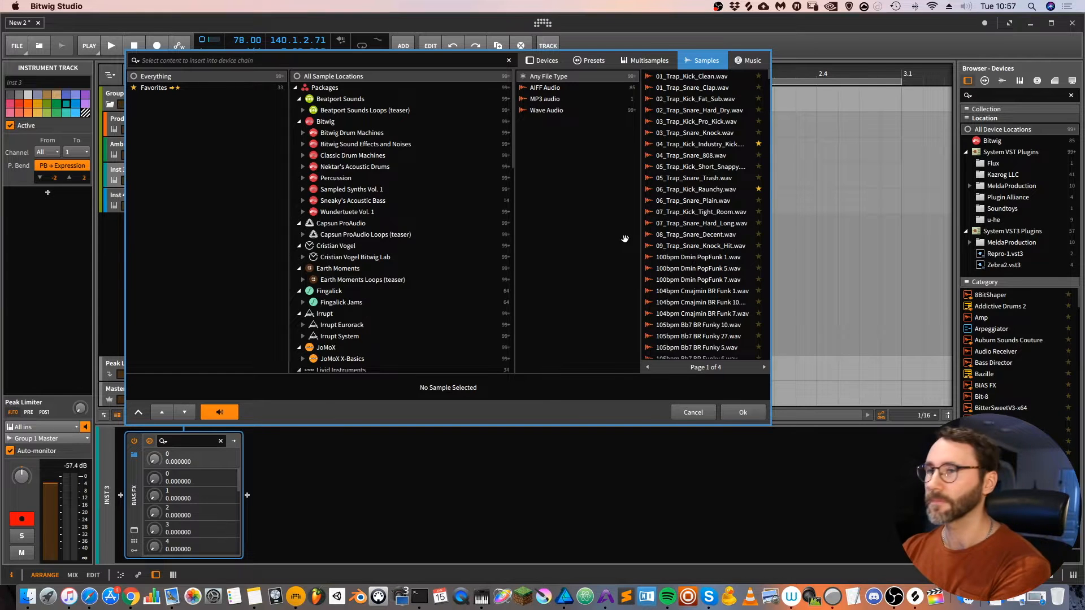
{"action": "key", "text": "Left"}
{"action": "key", "text": "Left"}
{"action": "key", "text": "Left"}
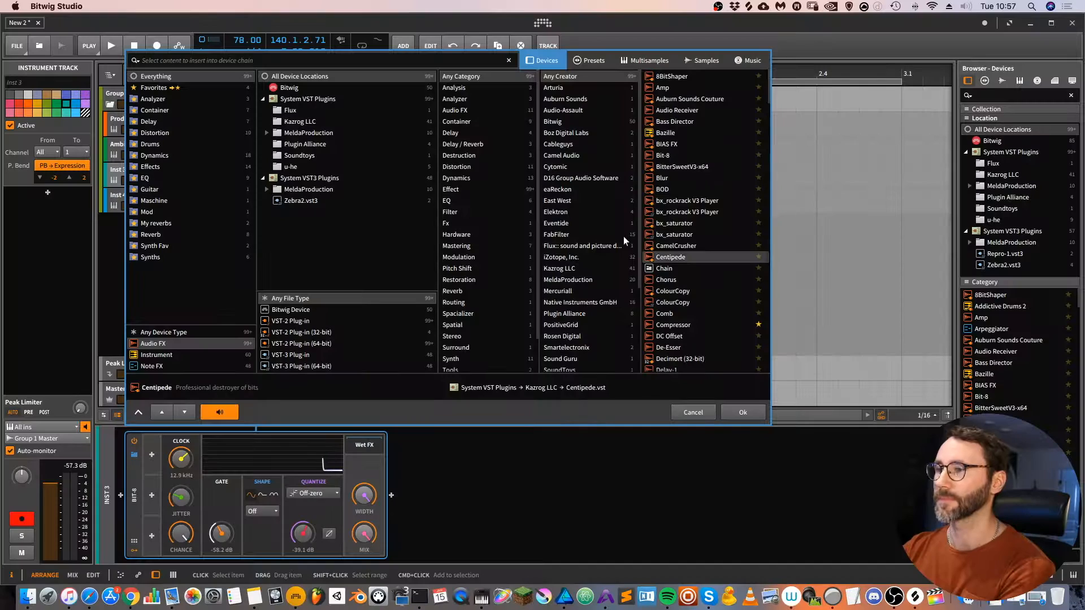
- Filter the devices to Audio FX, preview Bit-8 on the Inst 3 track, and cancel the browser
{"action": "key", "text": "Up"}
{"action": "key", "text": "Up"}
{"action": "key", "text": "Up"}
{"action": "key", "text": "Up"}
{"action": "key", "text": "Up"}
{"action": "key", "text": "Up"}
{"action": "key", "text": "Up"}
{"action": "key", "text": "Up"}
{"action": "key", "text": "Up"}
{"action": "key", "text": "Up"}
{"action": "key", "text": "Down"}
{"action": "key", "text": "Down"}
{"action": "key", "text": "Up"}
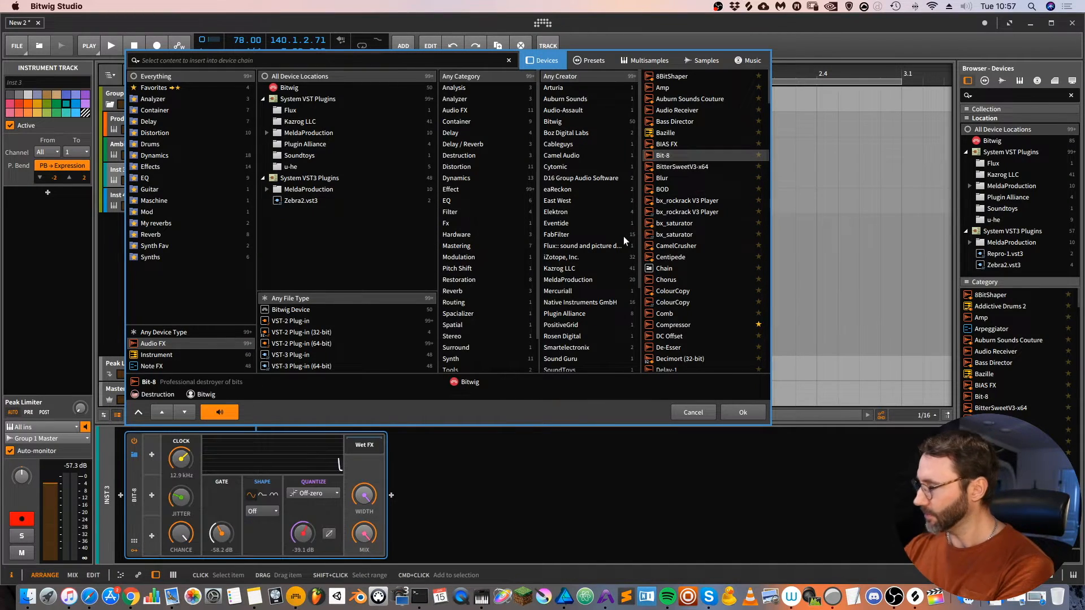
{"action": "key", "text": "Escape"}
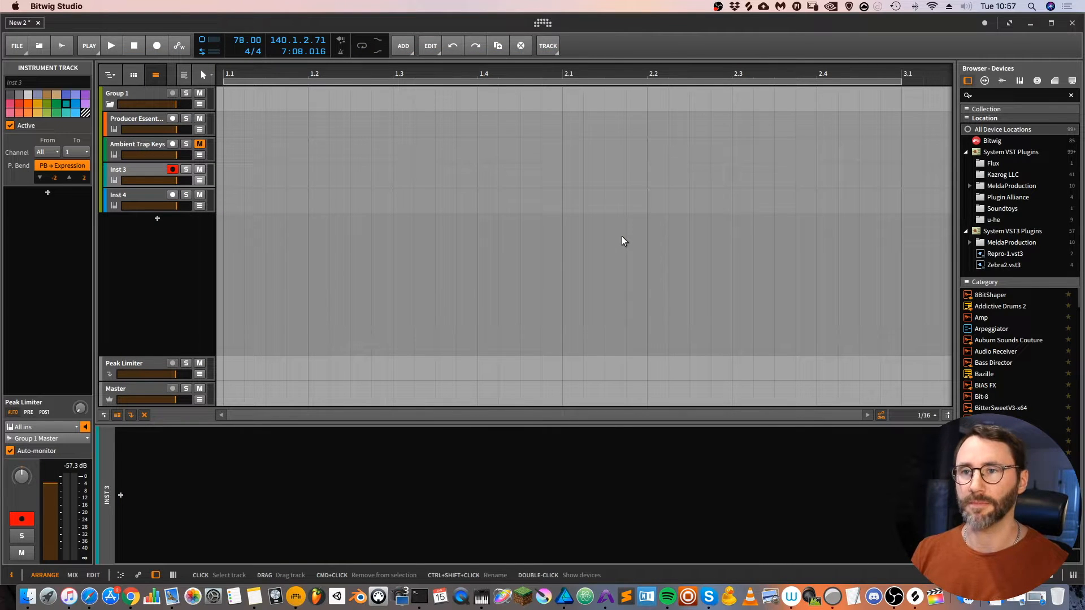
- Select the Producer Essentials Kit #1 track and play its Scene 1 drum clip
{"action": "key", "text": "Up"}
{"action": "key", "text": "Up"}
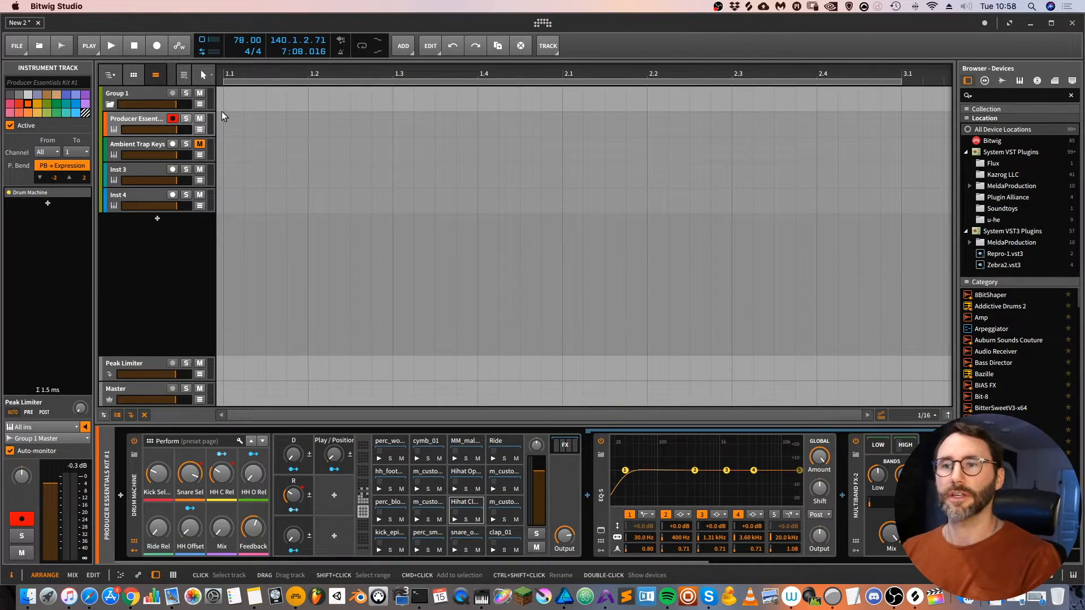
{"action": "left_click", "coordinate": [294, 23]}
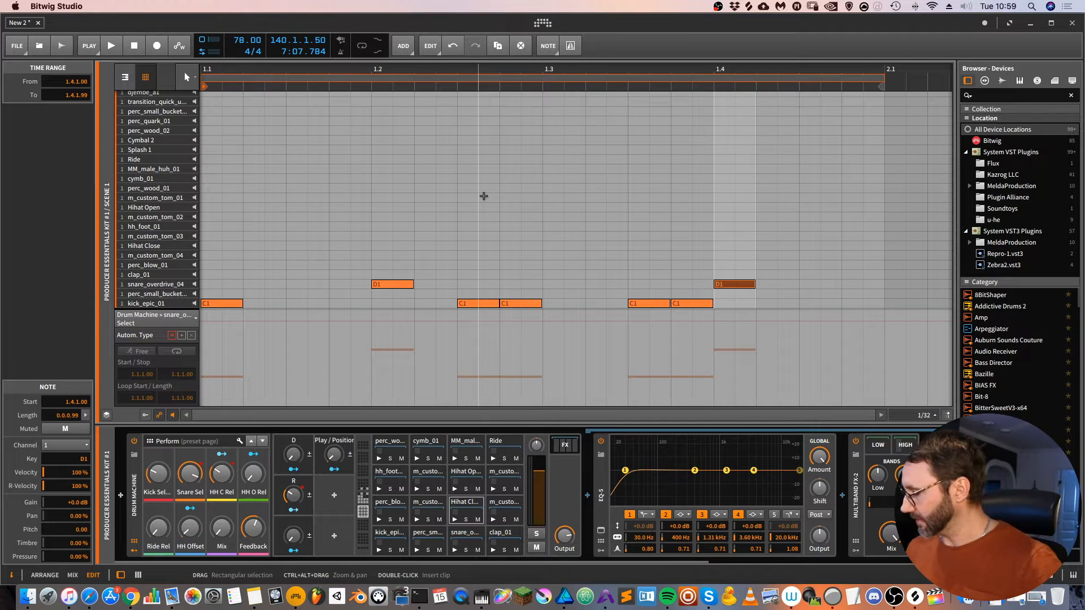
{"action": "key", "text": "space"}
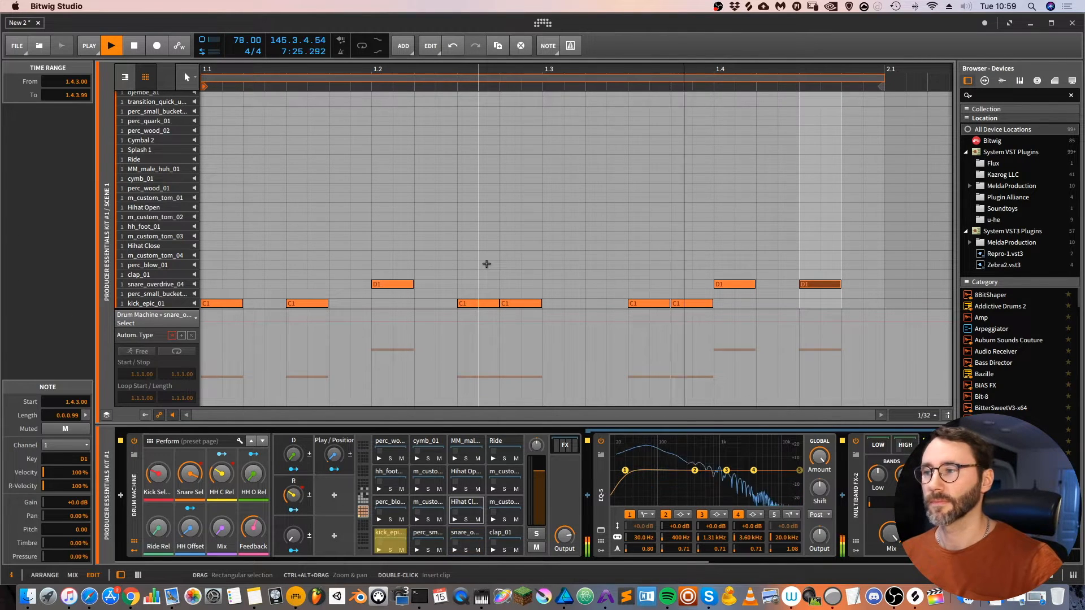
- Play the session and open the Producer Essentials Kit #1 track's Scene 1 clip in the full note editor
{"action": "key", "text": "alt+Right"}
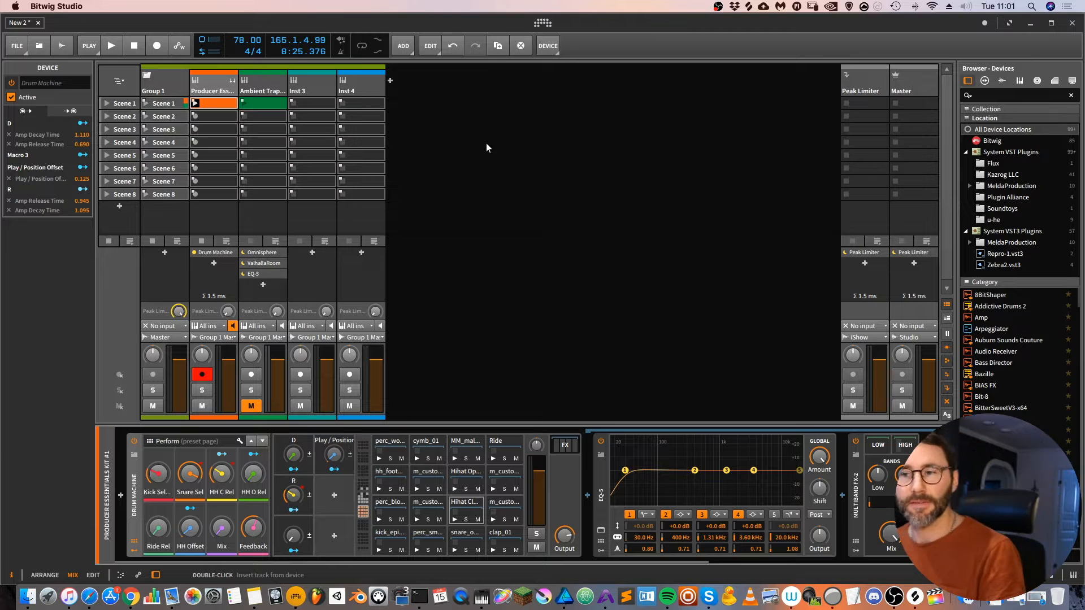
{"action": "key", "text": "space"}
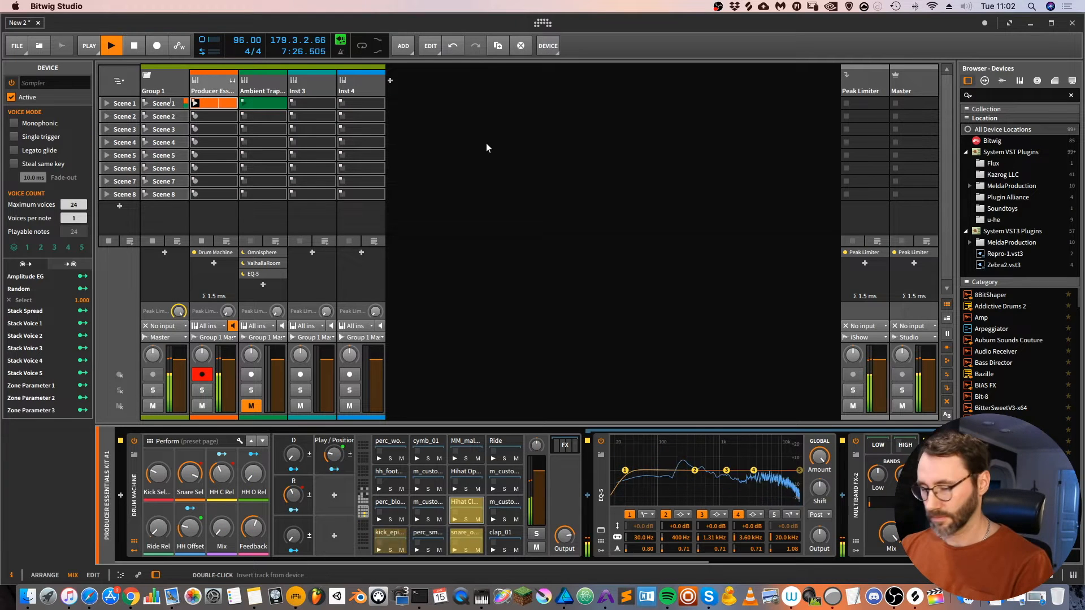
{"action": "double_click", "coordinate": [209, 108]}
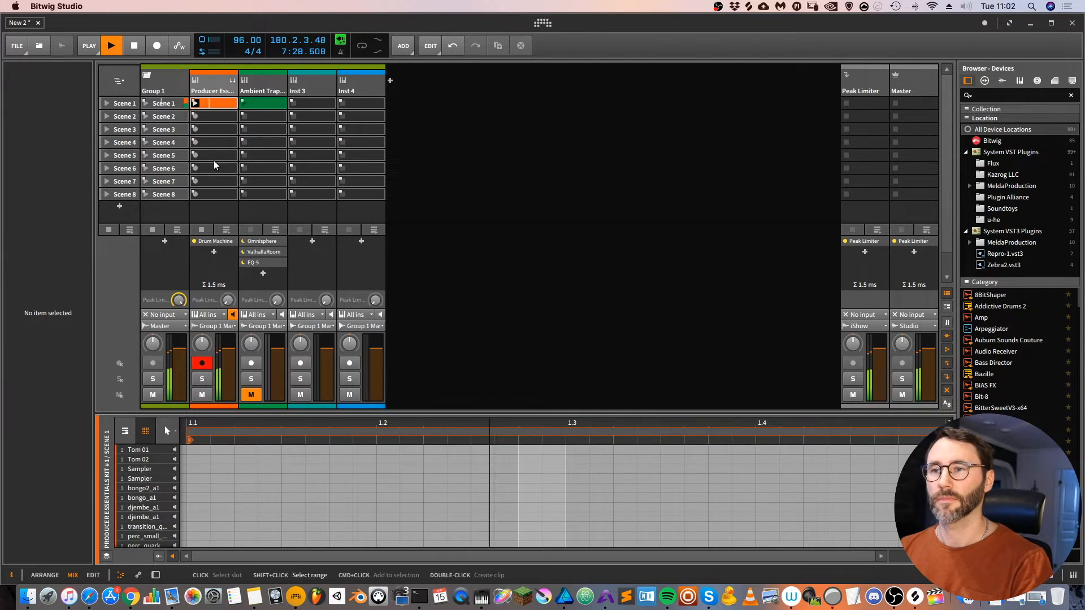
{"action": "key", "text": "Tab"}
{"action": "left_click_drag", "start_coordinate": [577, 70], "coordinate": [541, 86]}
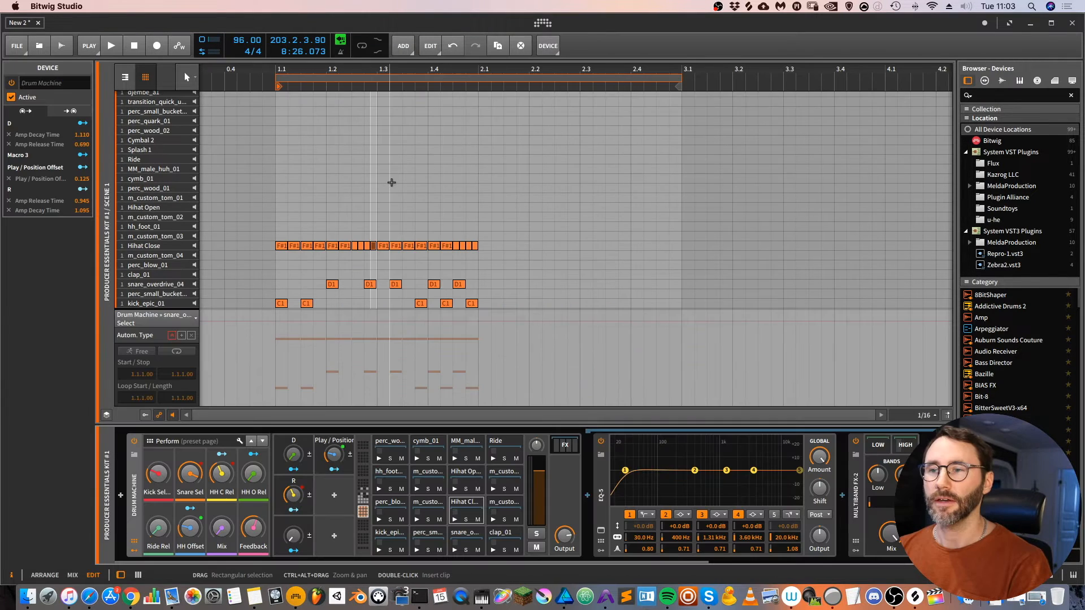
- Duplicate the first bar's drum notes into the second bar of the clip and play it
{"action": "left_click_drag", "start_coordinate": [491, 305], "coordinate": [261, 93]}
{"action": "left_click_drag", "start_coordinate": [282, 247], "coordinate": [488, 249]}
{"action": "key", "text": "space"}
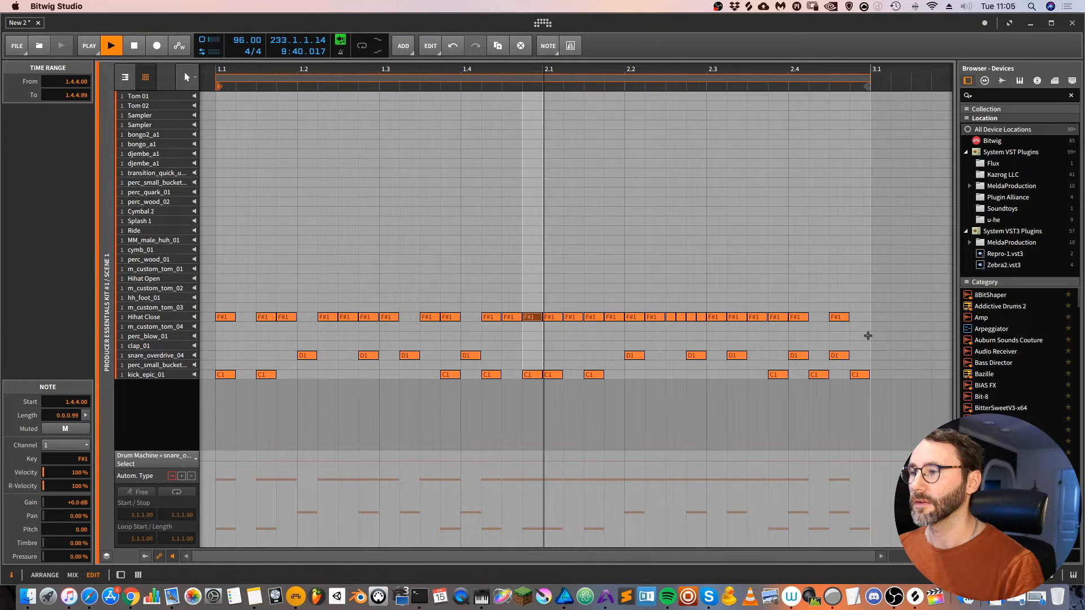
- Select all the Hihat Close notes across both bars of the drum clip and delete them
{"action": "left_click", "coordinate": [812, 325]}
{"action": "left_click_drag", "start_coordinate": [813, 325], "coordinate": [167, 304]}
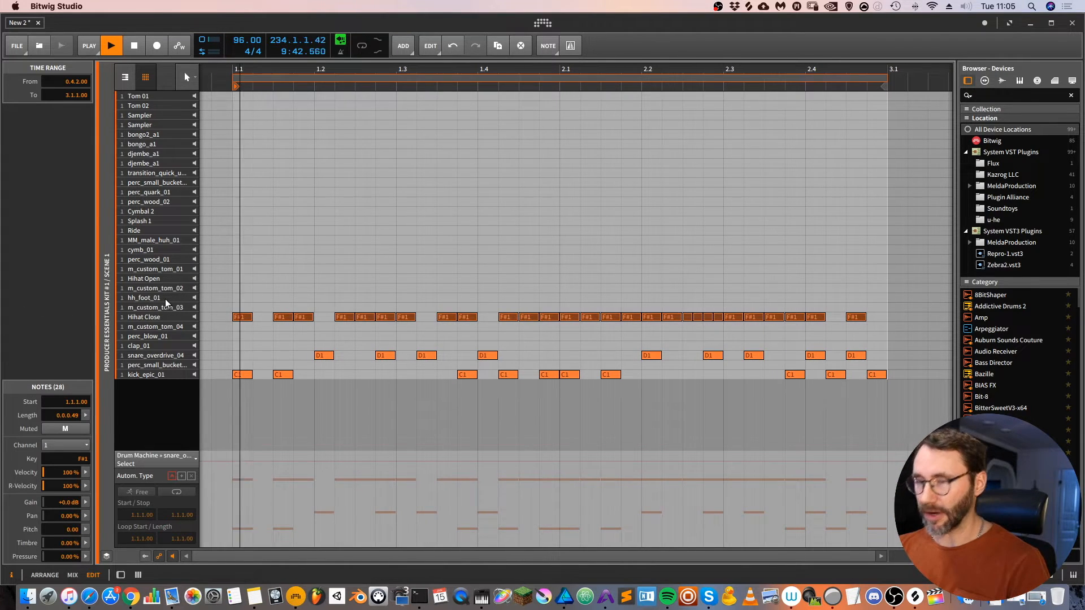
{"action": "key", "text": "Delete"}
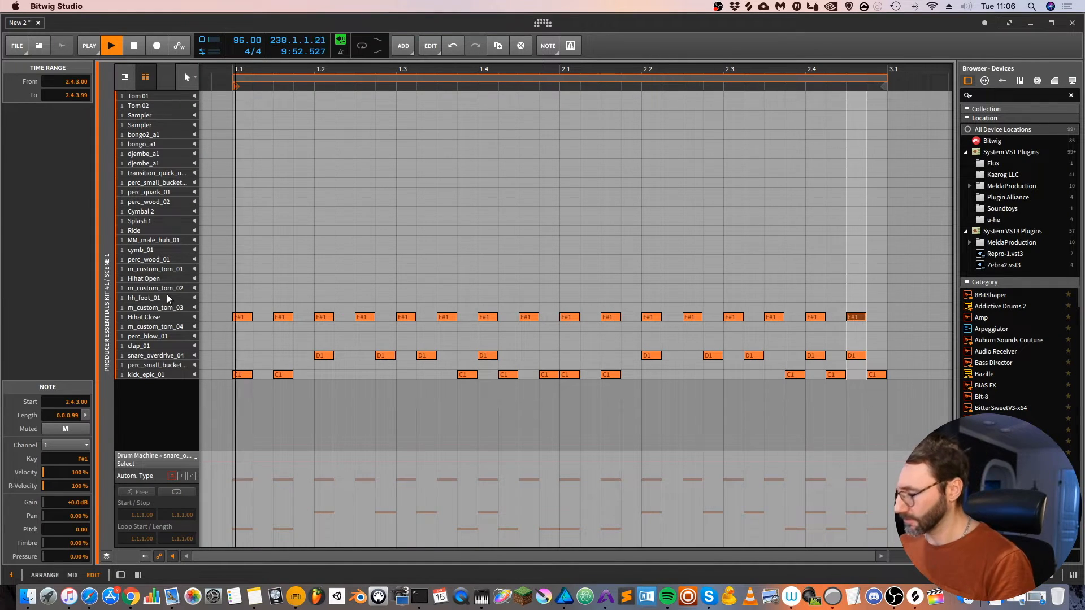
- Enable Groove for the project and play the drum clip with it
{"action": "mouse_move", "coordinate": [518, 68]}
{"action": "left_mouse_down"}
{"action": "mouse_move", "coordinate": [486, 68]}
{"action": "mouse_move", "coordinate": [500, 68]}
{"action": "left_mouse_up"}
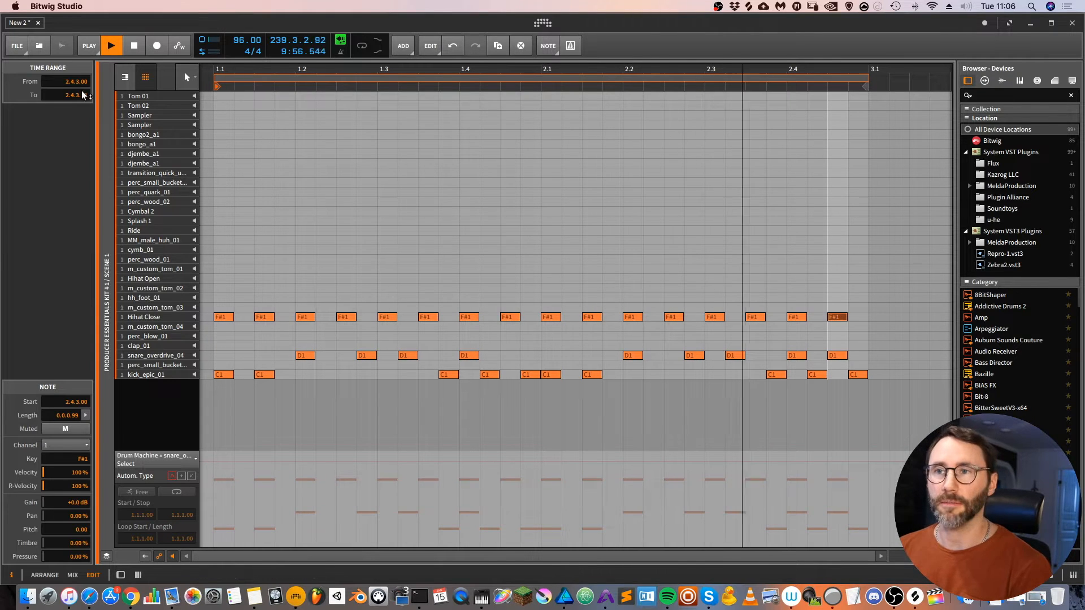
{"action": "left_click", "coordinate": [90, 46]}
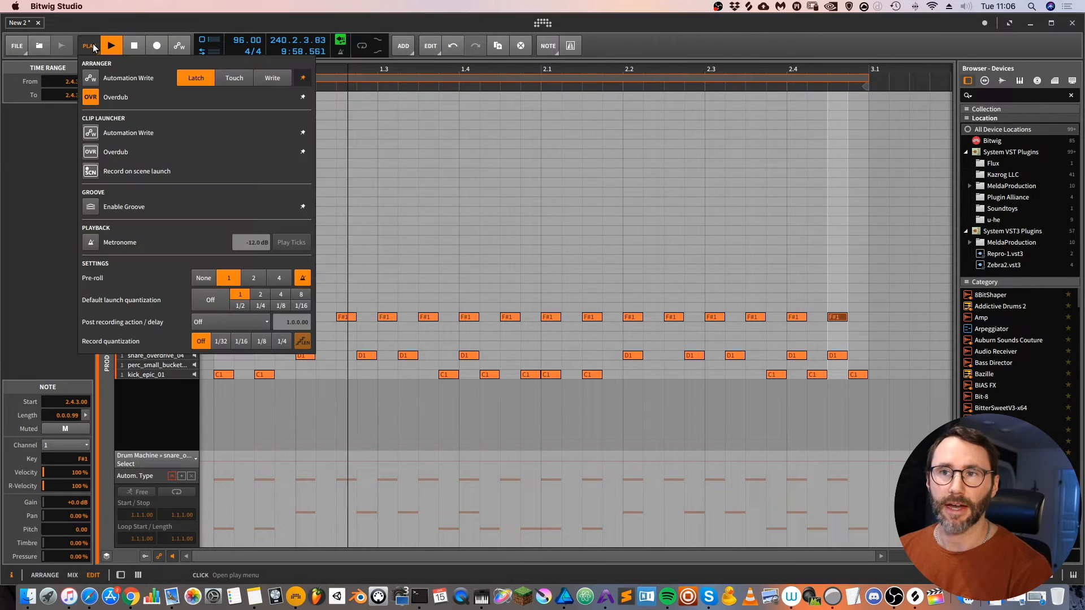
{"action": "left_click", "coordinate": [91, 207]}
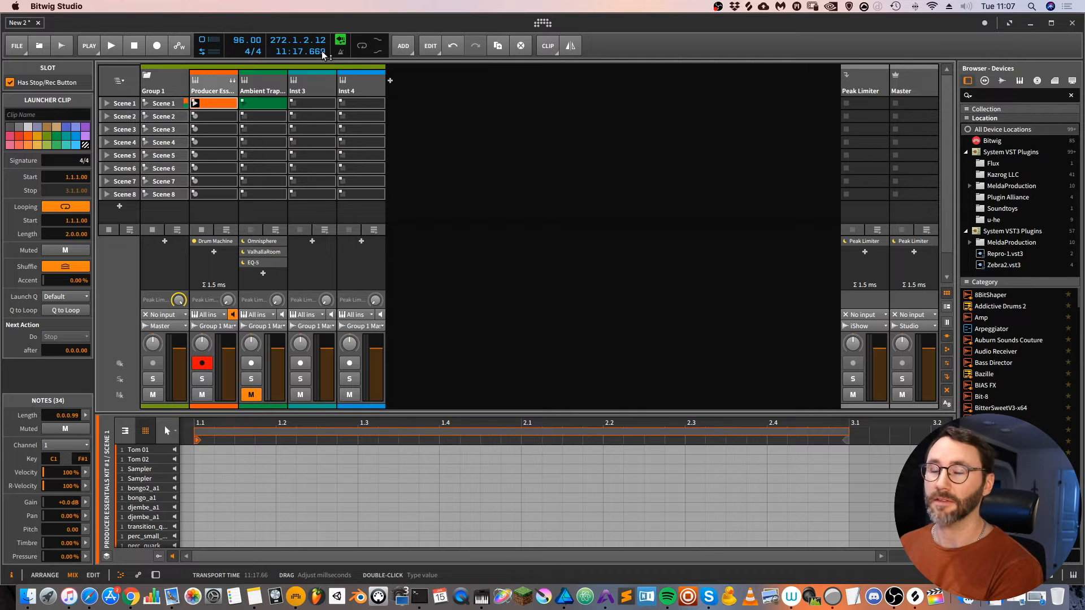
{"action": "key", "text": "space"}
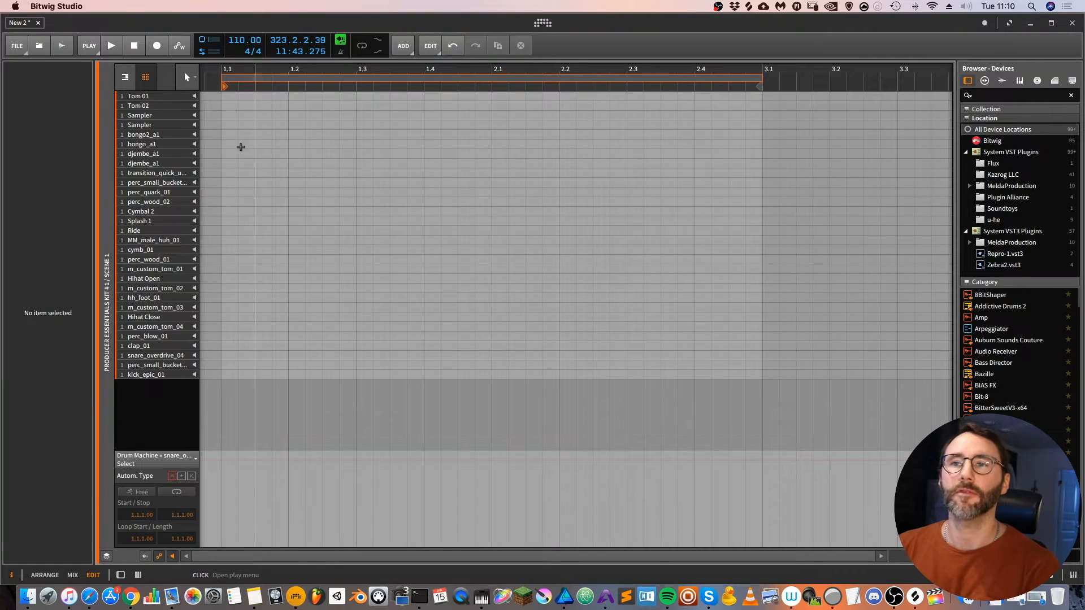
- Turn off Groove in the playback settings
{"action": "left_click", "coordinate": [91, 49]}
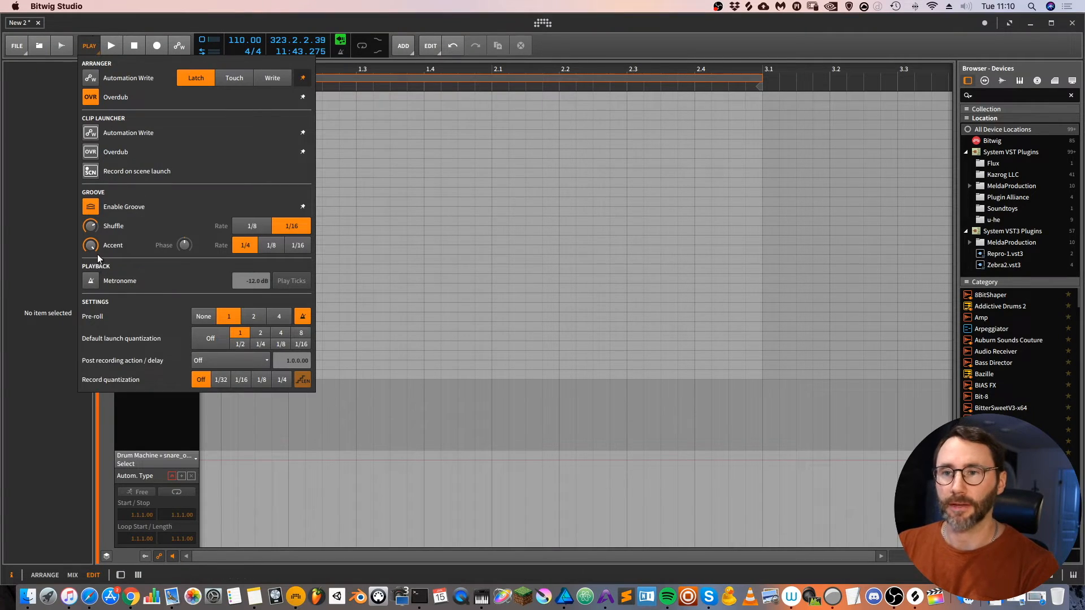
{"action": "left_click", "coordinate": [91, 207]}
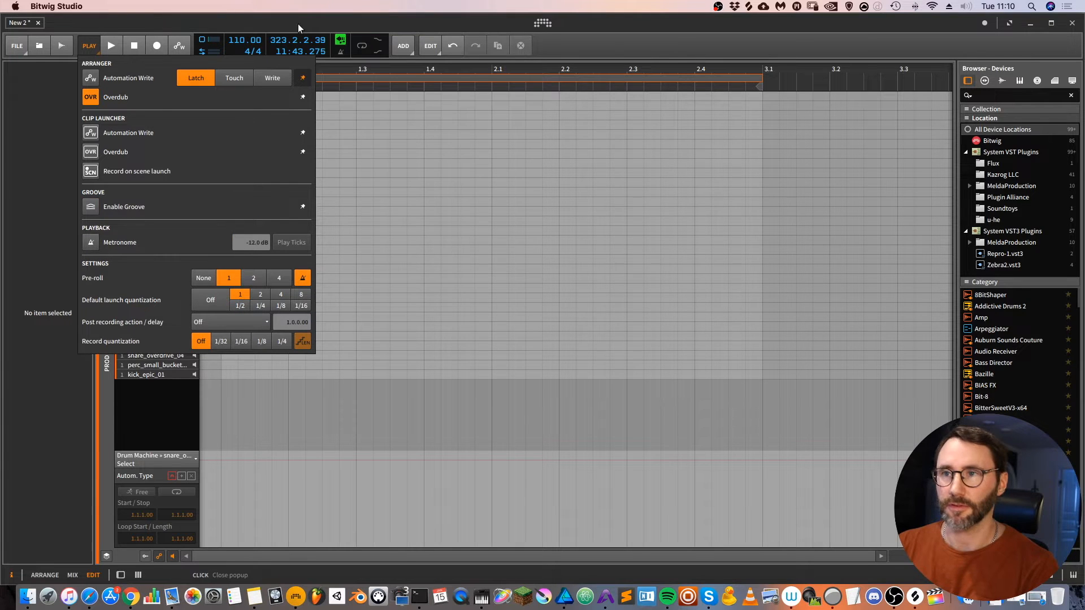
{"action": "left_click", "coordinate": [291, 20]}
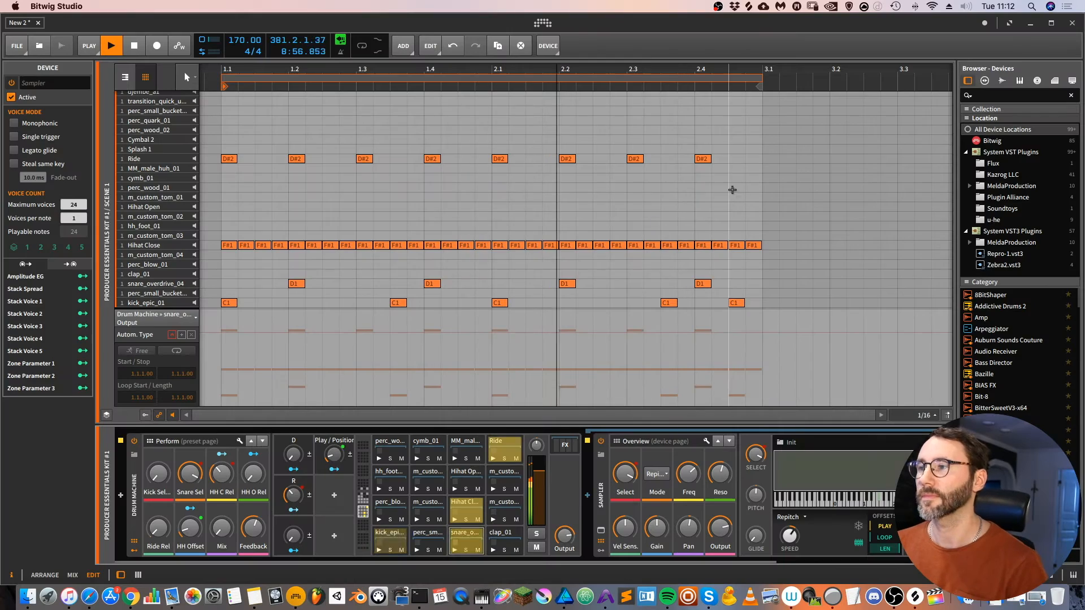
- Select and clear all the existing notes in the two-bar drum clip
{"action": "left_click_drag", "start_coordinate": [731, 189], "coordinate": [283, 172]}
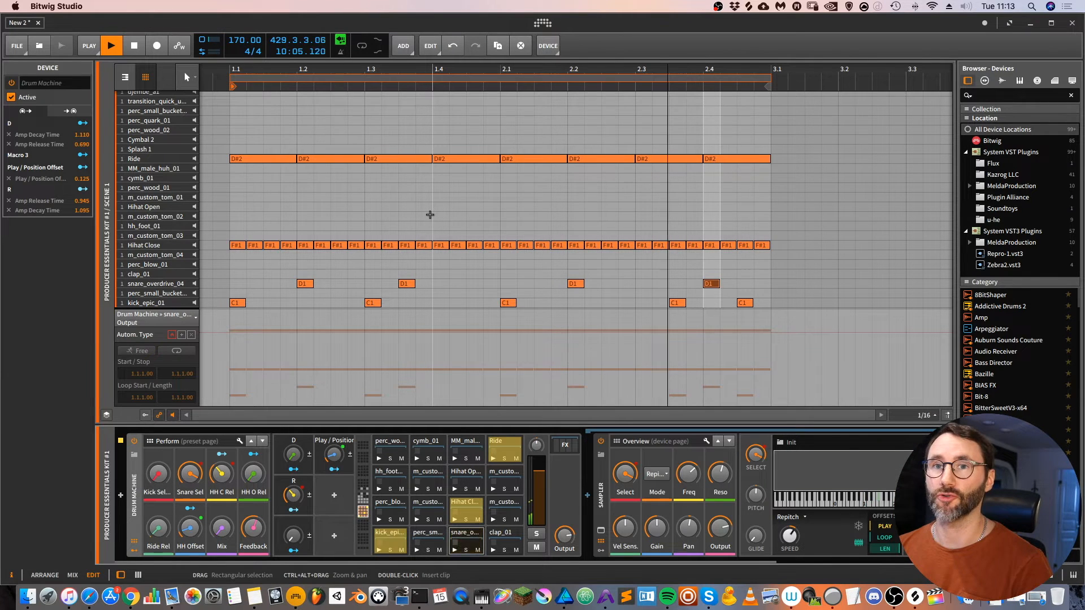
{"action": "left_click_drag", "start_coordinate": [766, 304], "coordinate": [223, 133]}
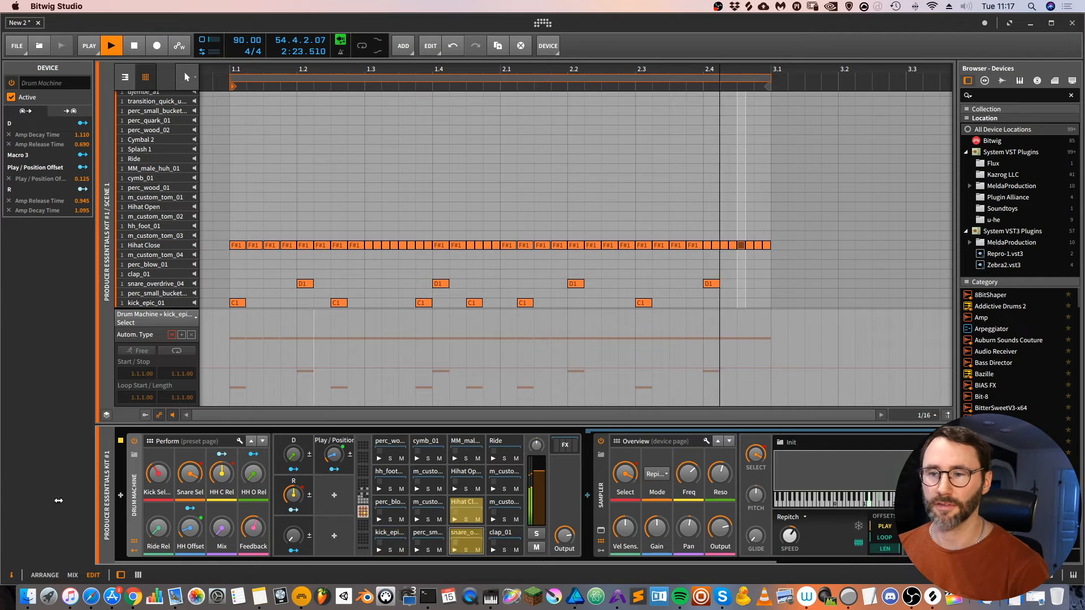
- Show the drum clip's automation for Play / Position Offset, D and R in turn
{"action": "left_click", "coordinate": [190, 318]}
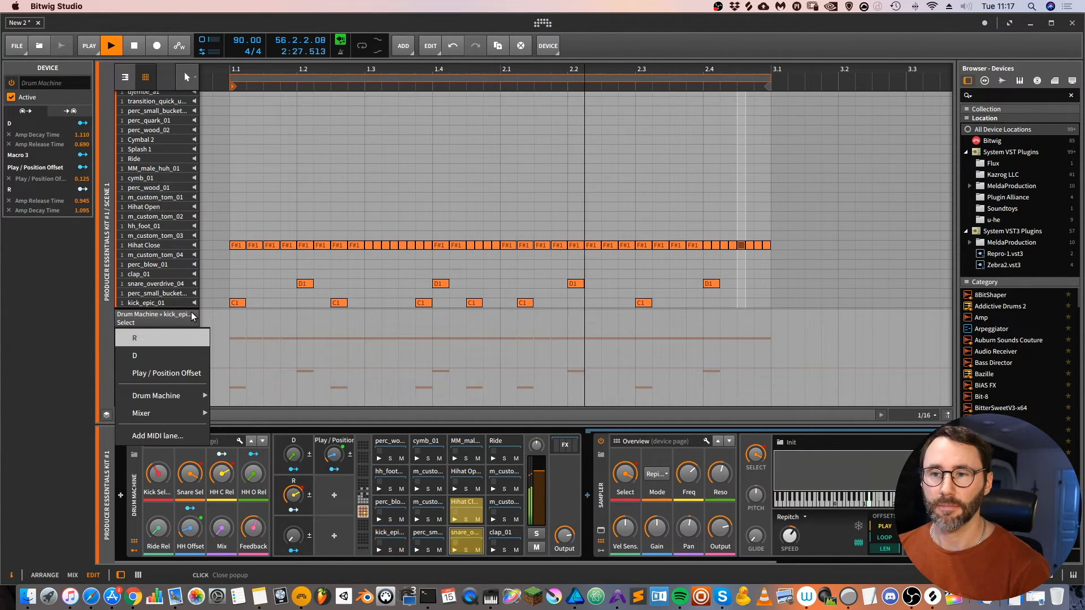
{"action": "left_click", "coordinate": [162, 373]}
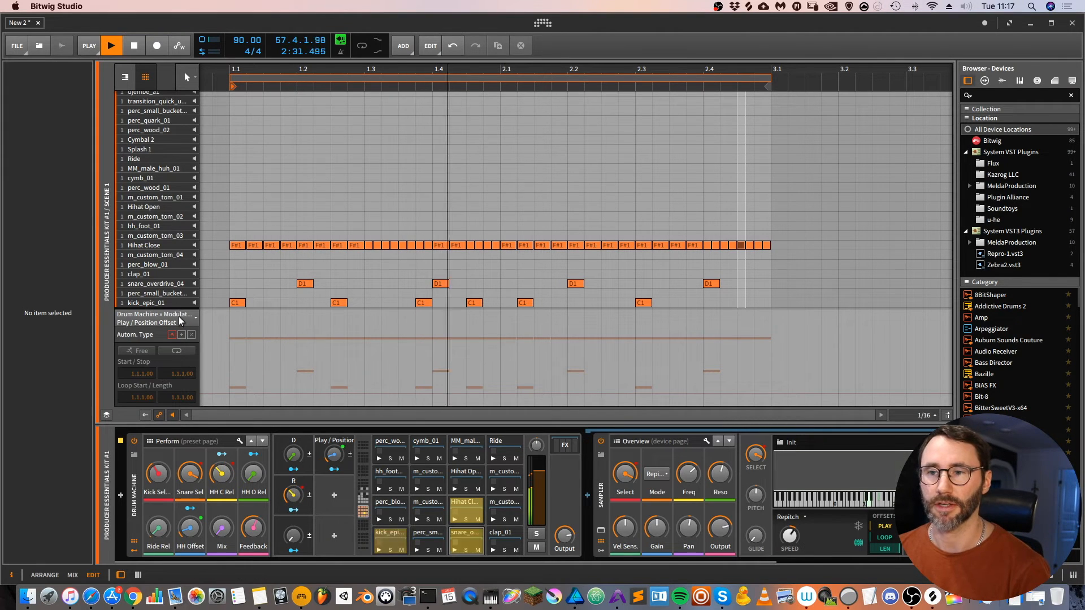
{"action": "left_click", "coordinate": [178, 315]}
{"action": "left_click", "coordinate": [158, 363]}
{"action": "left_click", "coordinate": [168, 321]}
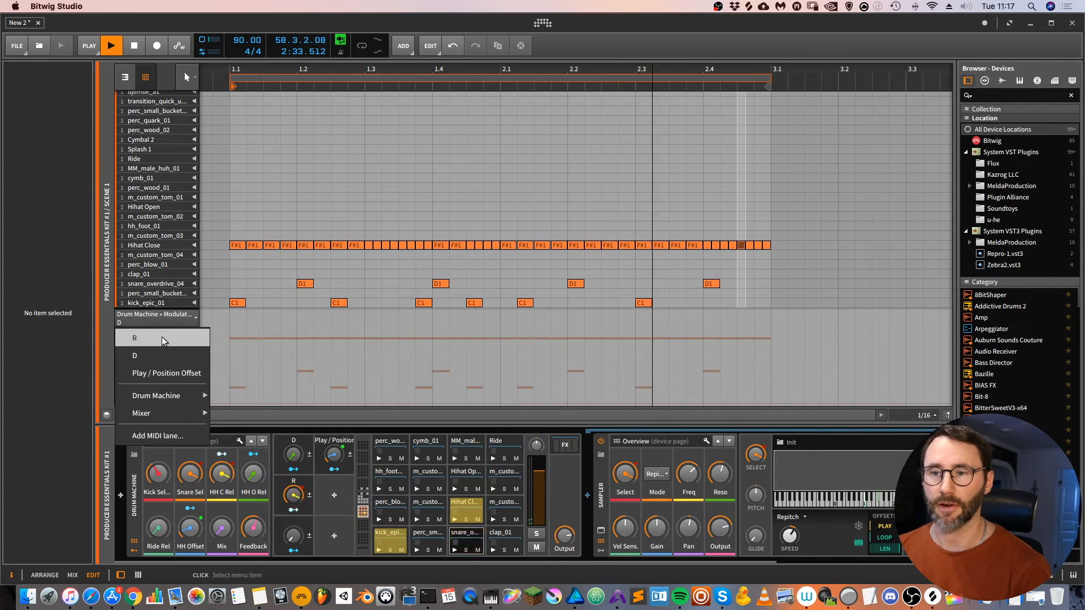
{"action": "left_click", "coordinate": [161, 337]}
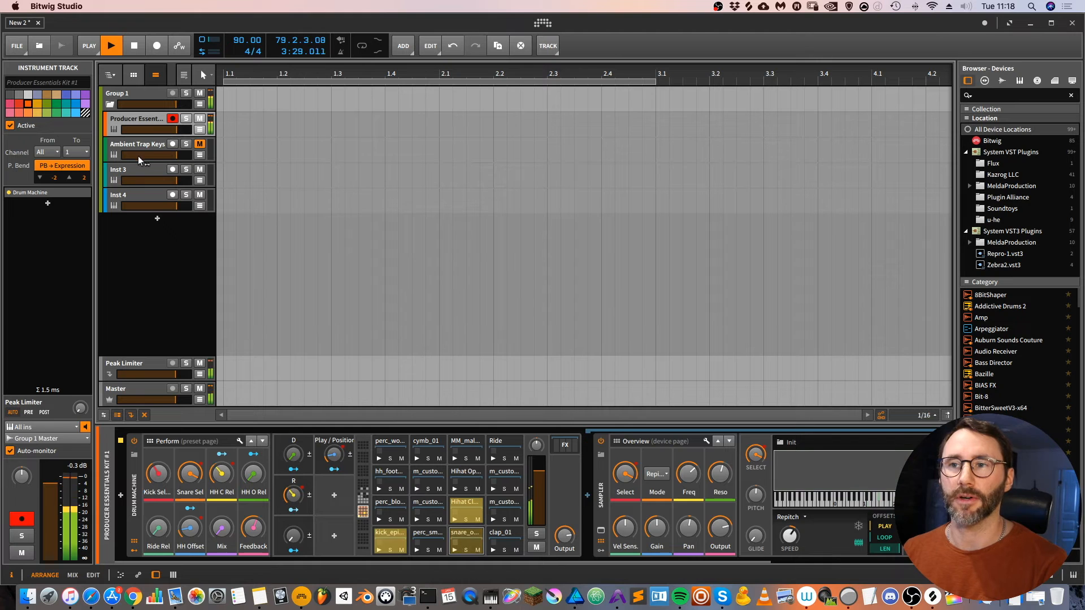
{"action": "left_click", "coordinate": [135, 151]}
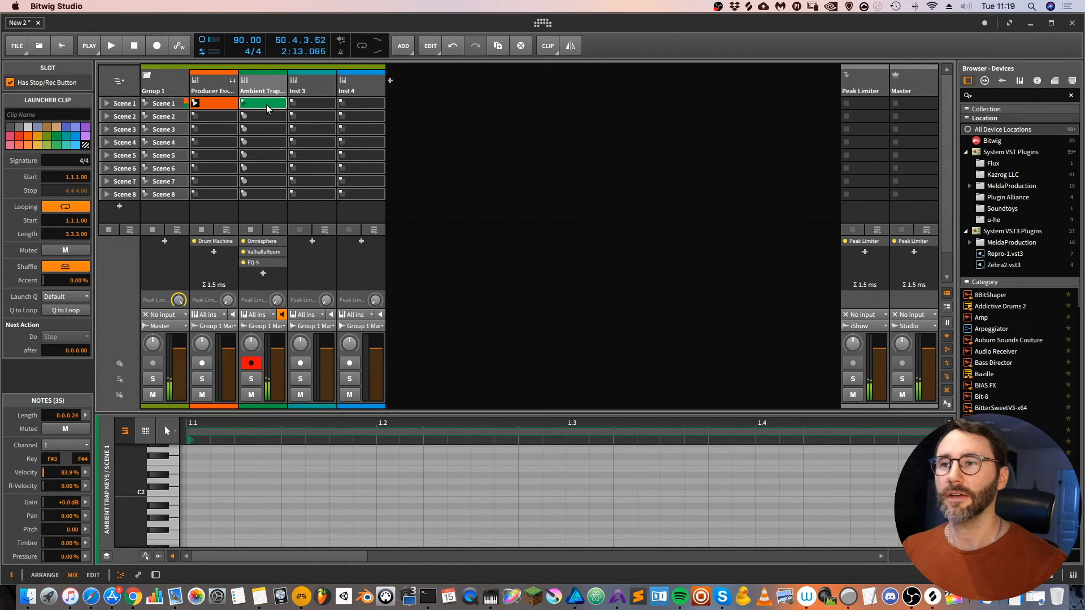
- Open the Scene 1 clip on the Ambient Trap Keys track for detailed editing and set its loop length to 4.0.0.00
{"action": "double_click", "coordinate": [265, 105]}
{"action": "key", "text": "alt+3"}
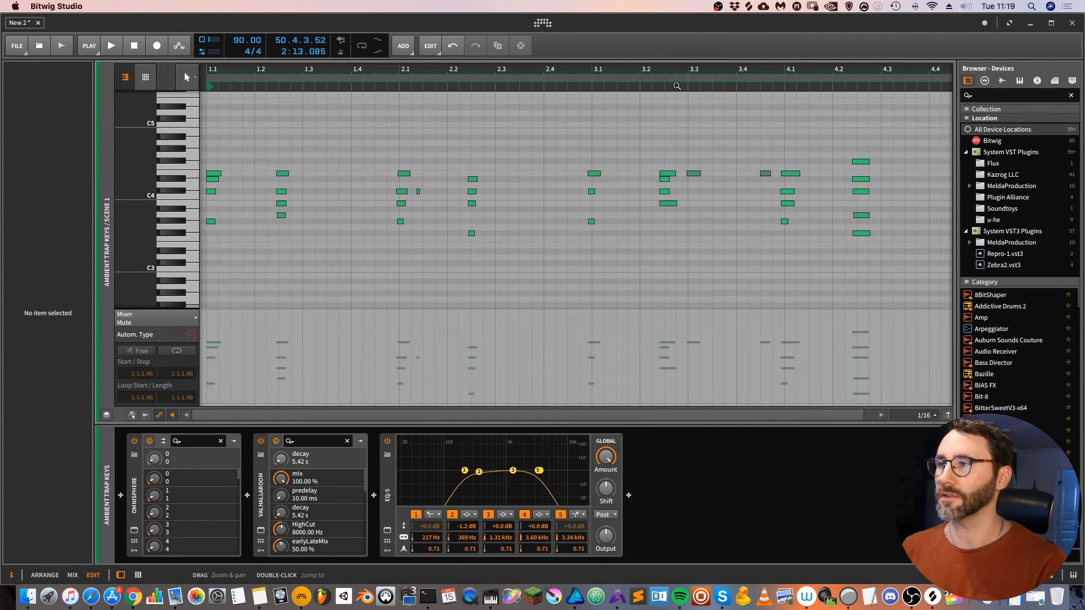
{"action": "left_click_drag", "start_coordinate": [678, 70], "coordinate": [628, 57]}
{"action": "mouse_move", "coordinate": [827, 80]}
{"action": "left_mouse_down"}
{"action": "mouse_move", "coordinate": [785, 82]}
{"action": "mouse_move", "coordinate": [839, 78]}
{"action": "mouse_move", "coordinate": [771, 79]}
{"action": "mouse_move", "coordinate": [833, 78]}
{"action": "left_mouse_up"}
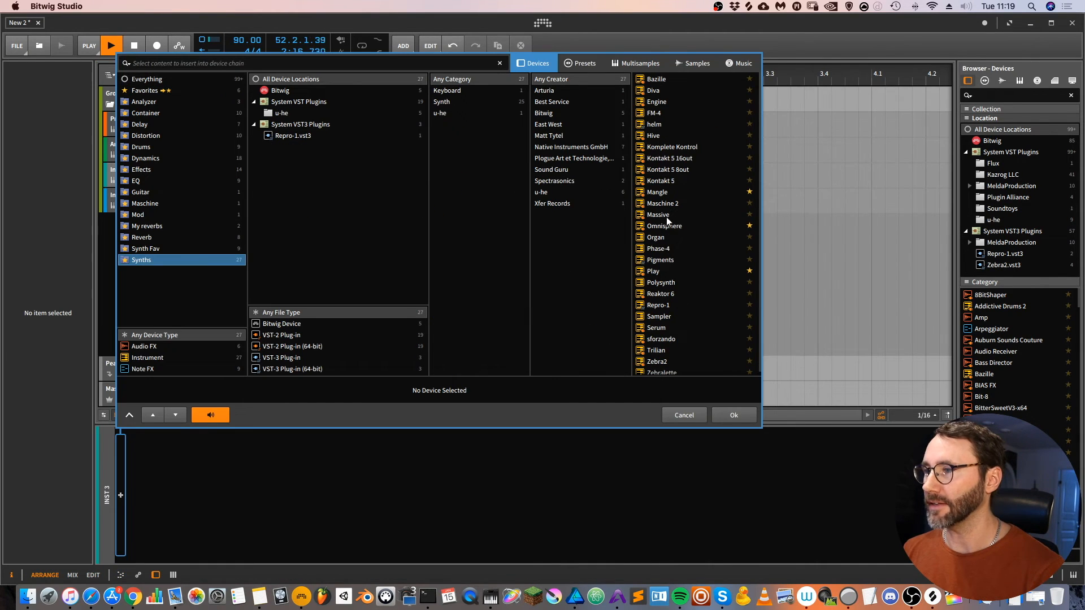
- Insert the Massive synth on the Inst 3 track and set its oscillator 1 pitch to -12.00
{"action": "left_click", "coordinate": [665, 216]}
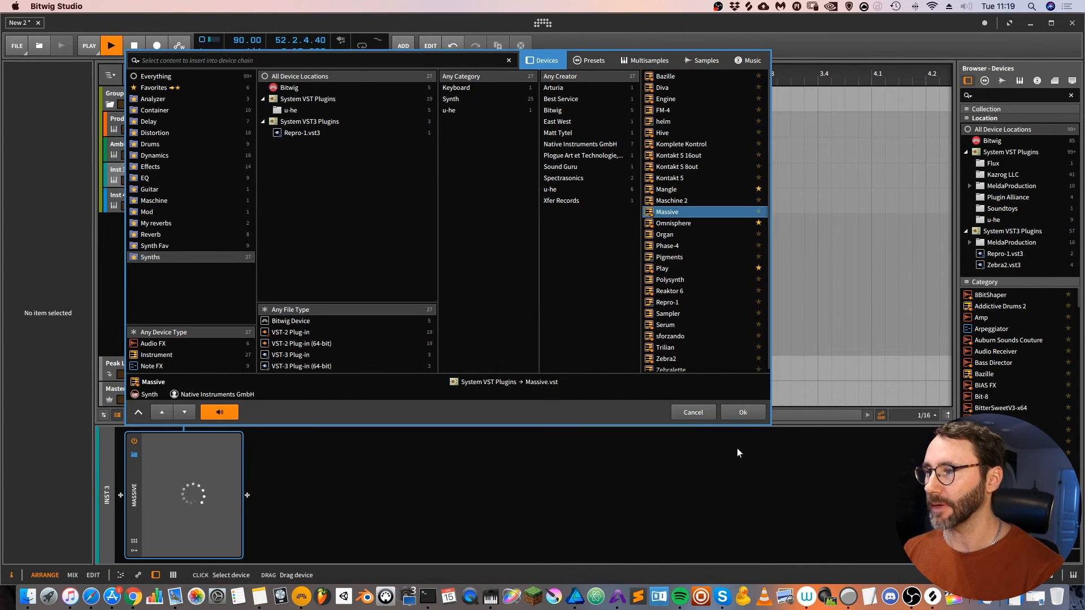
{"action": "left_click", "coordinate": [743, 413]}
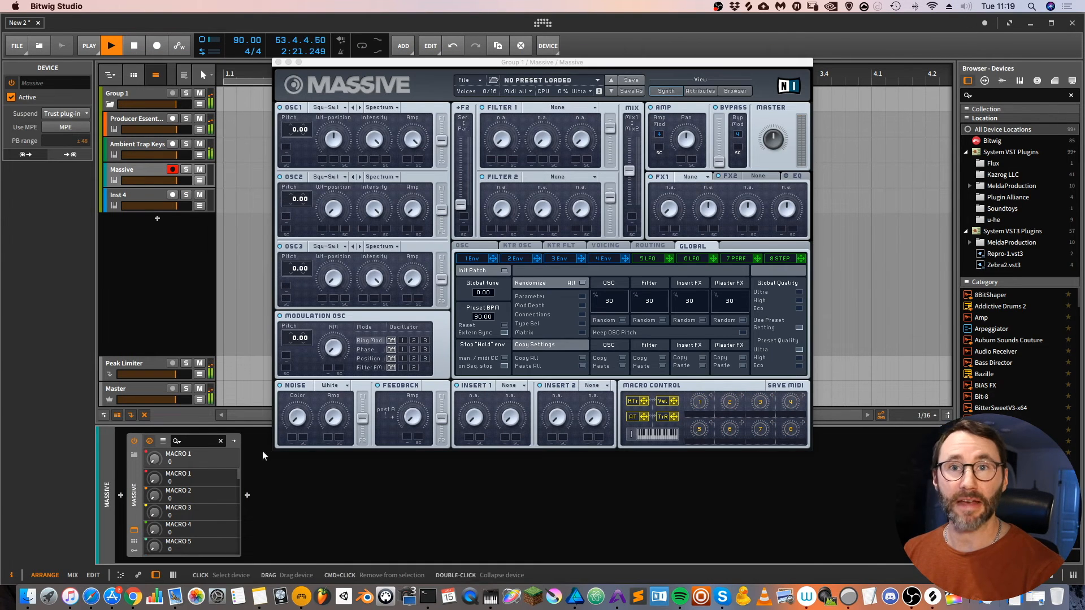
{"action": "left_click", "coordinate": [334, 141]}
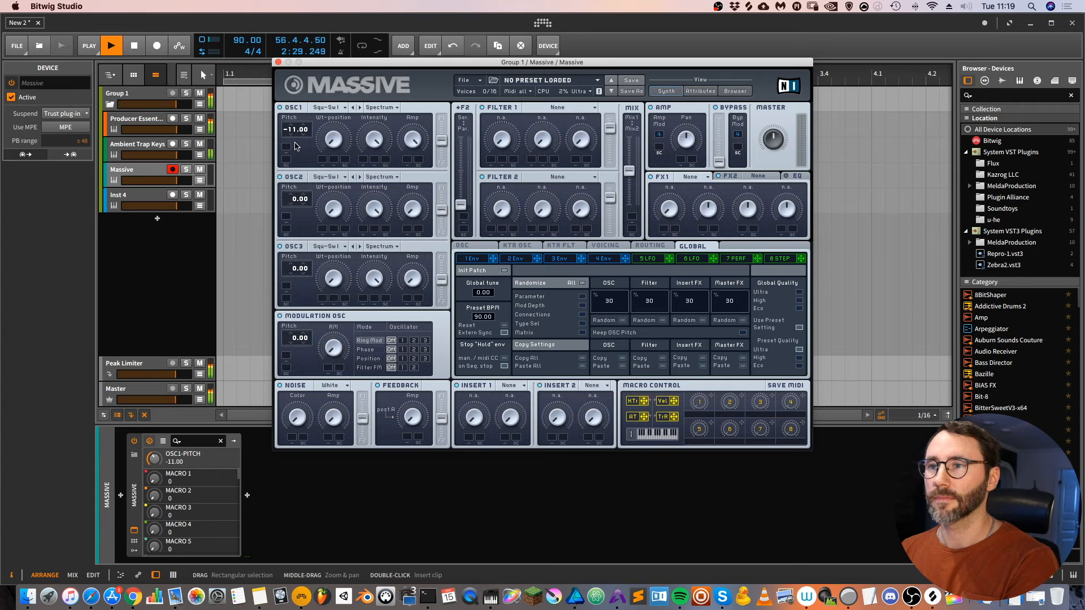
{"action": "left_click_drag", "start_coordinate": [295, 143], "coordinate": [295, 144]}
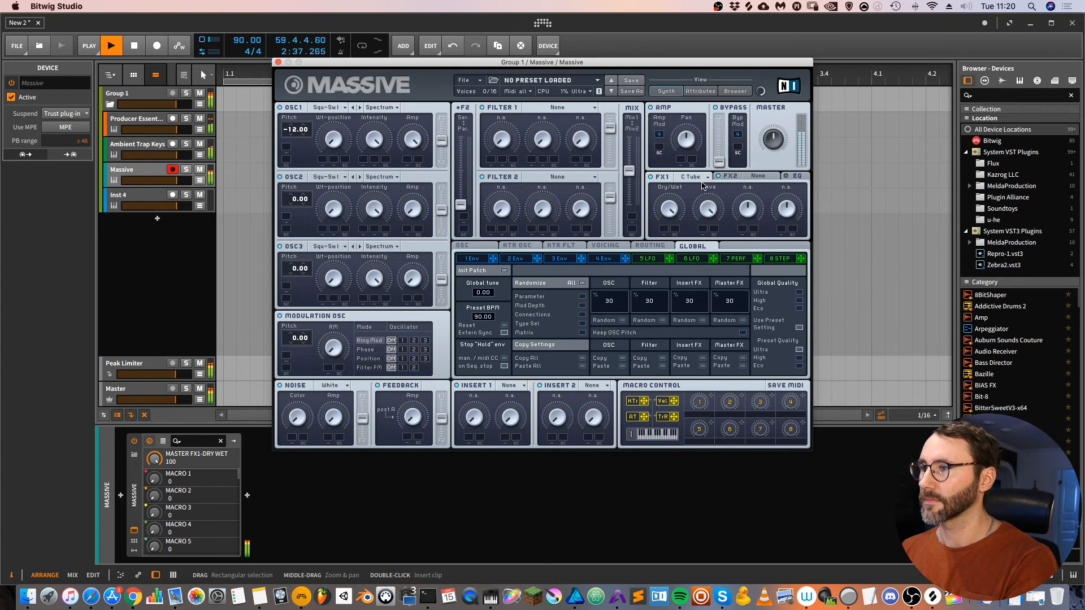
- Set Massive's FX1 effect to B Tube and its noise amp to 53
{"action": "left_click", "coordinate": [702, 177]}
{"action": "left_click", "coordinate": [700, 294]}
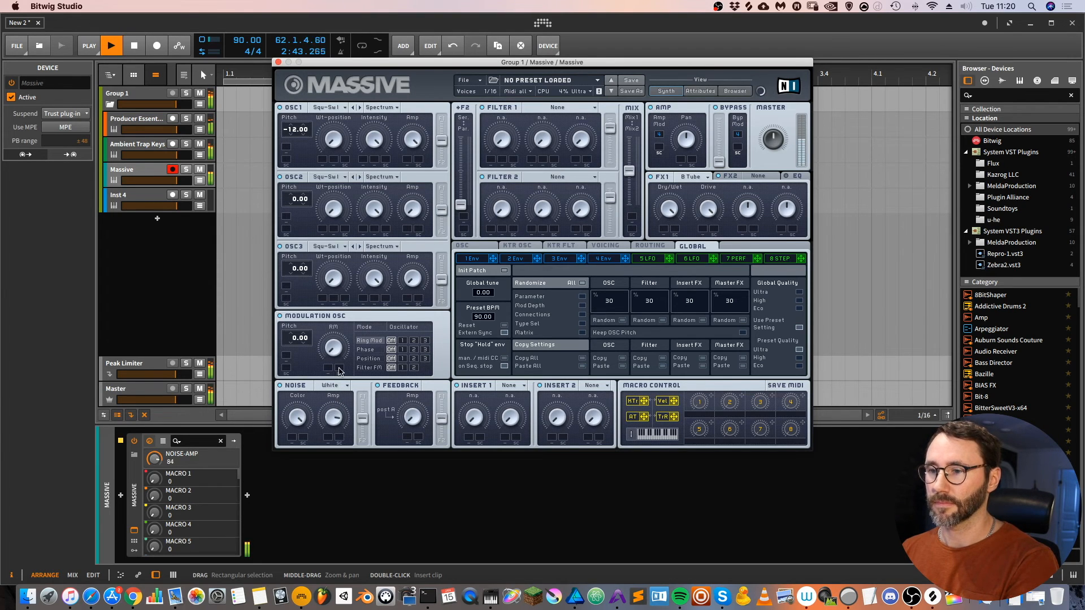
{"action": "left_click_drag", "start_coordinate": [338, 400], "coordinate": [338, 408]}
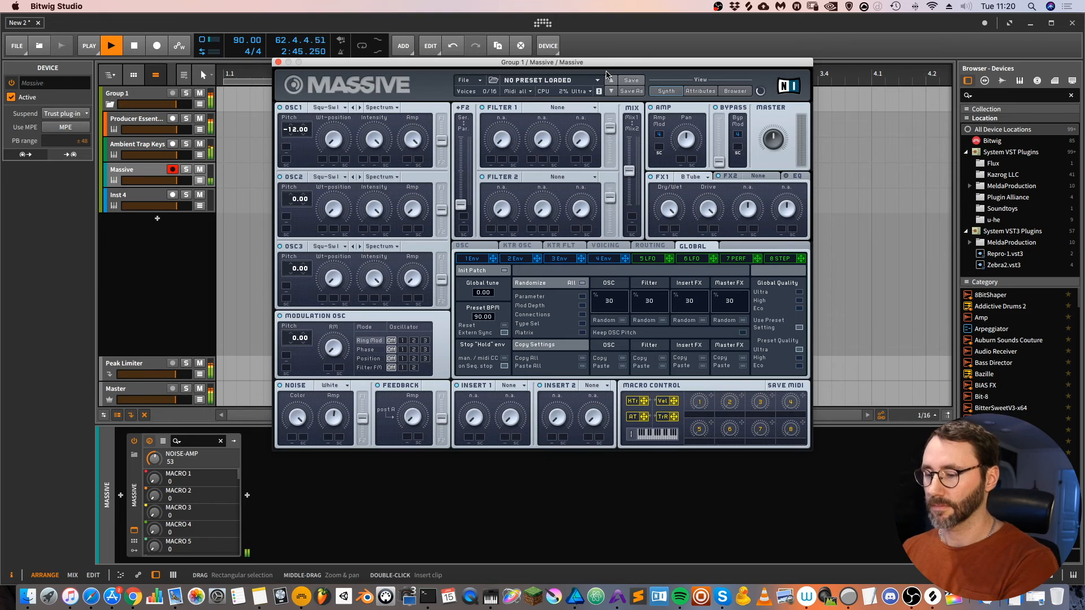